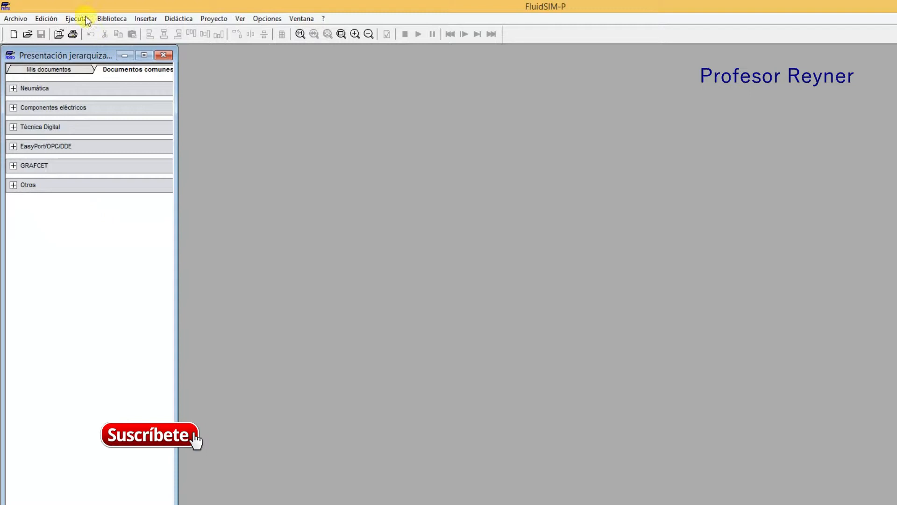
Review the Neumática library and the Actuadores, Alimentación de tensión and Sensores e instrumentos de medida groups under Componentes eléctricos
left_click(13, 88)
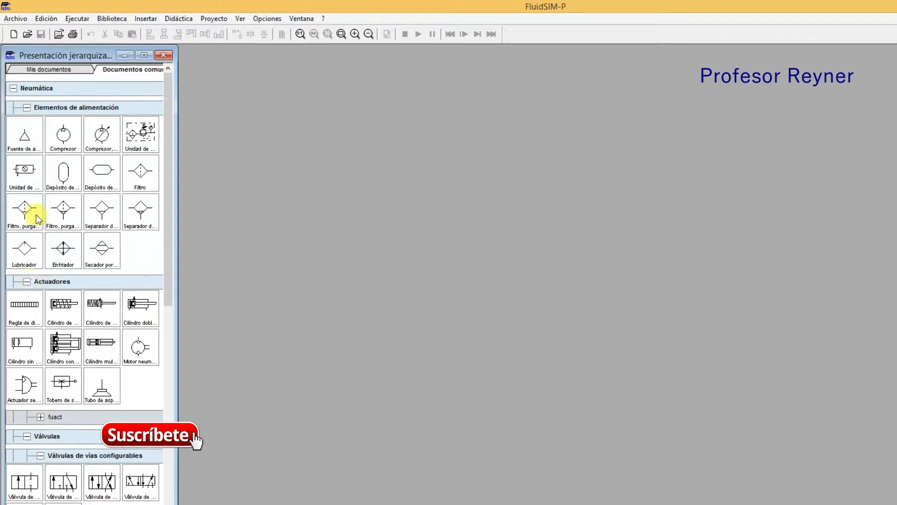
left_click(14, 88)
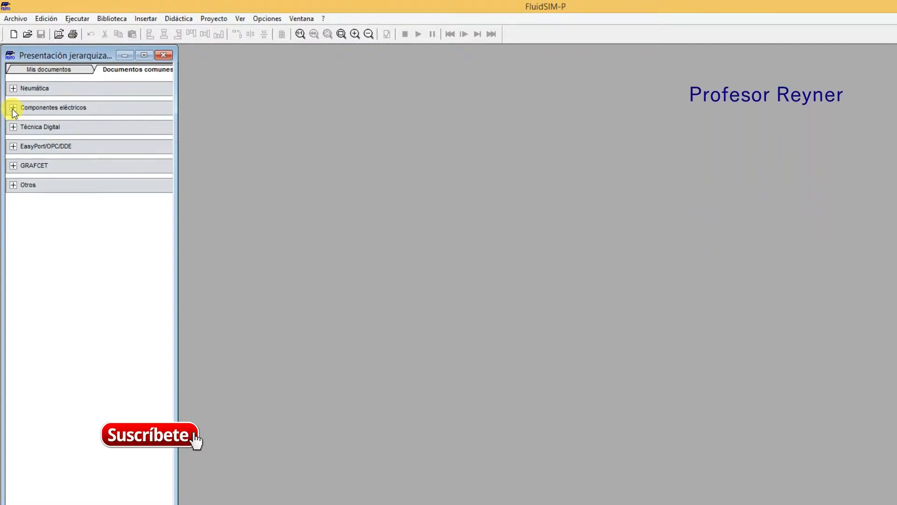
left_click(13, 108)
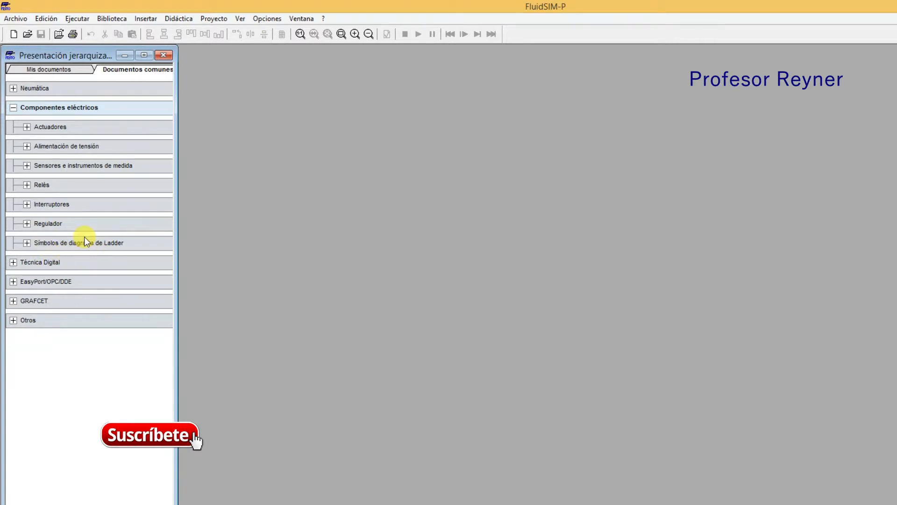
left_click(26, 124)
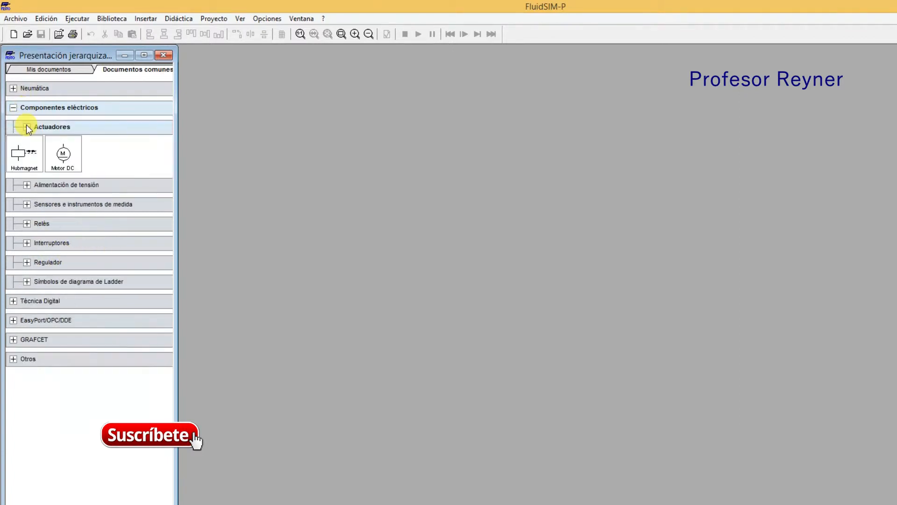
left_click(27, 126)
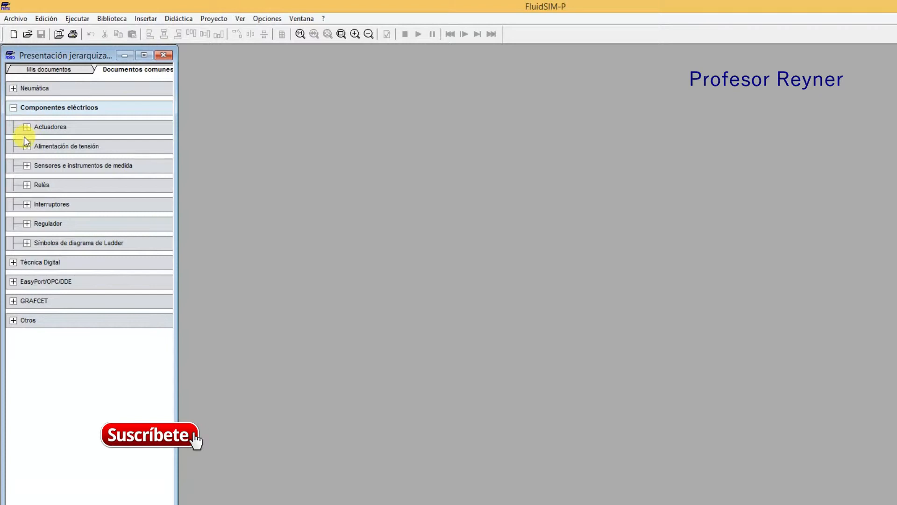
left_click(26, 146)
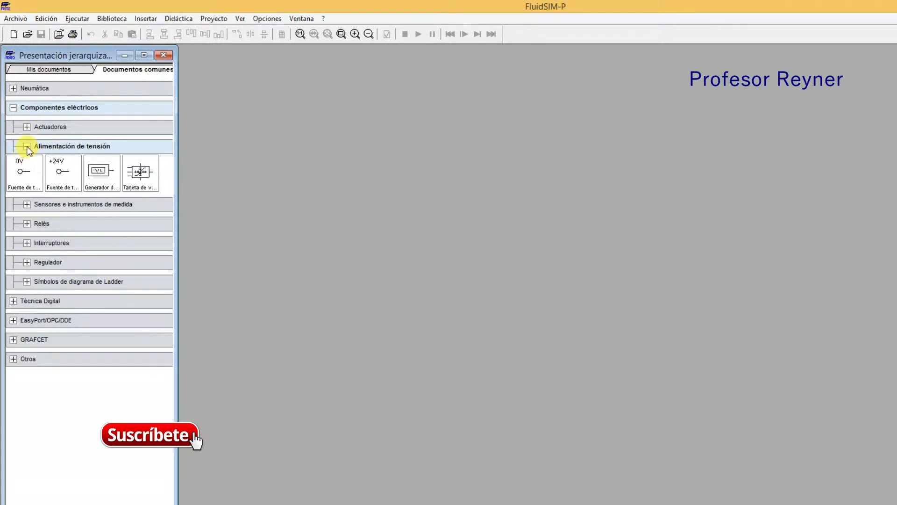
left_click(27, 147)
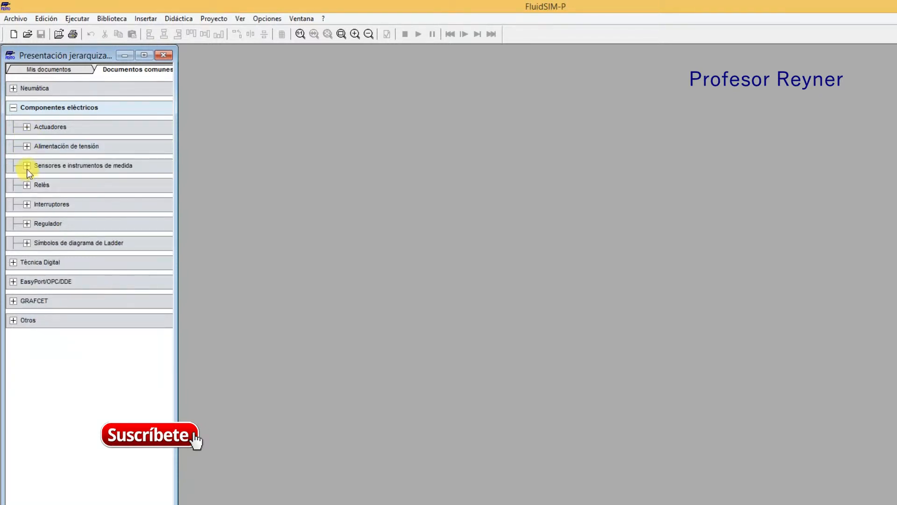
left_click(27, 166)
left_click(27, 166)
Expand the Relés group and consult the component description of the relay with switch-on delay
left_click(27, 186)
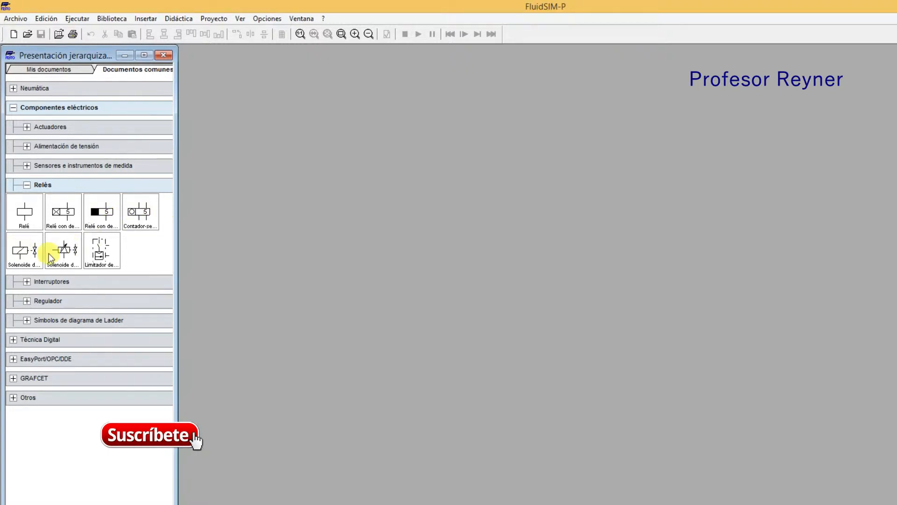
right_click(56, 214)
left_click(86, 288)
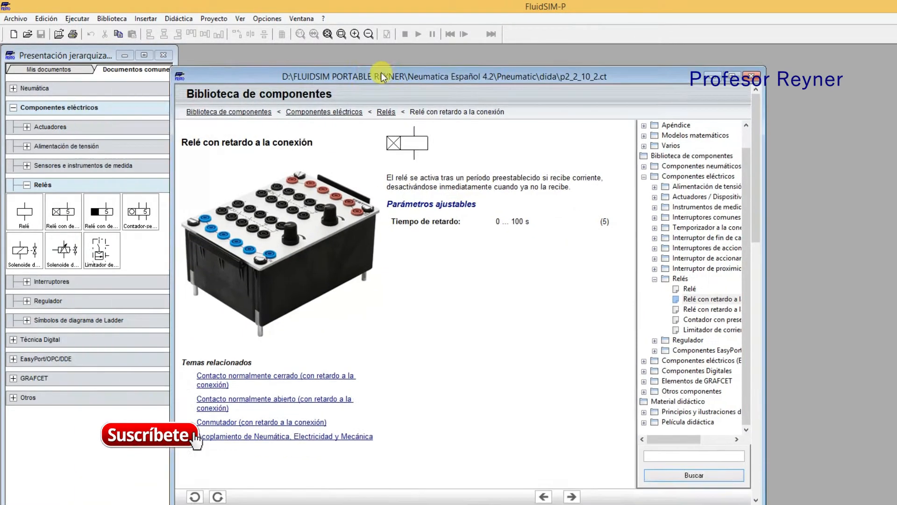
left_click_drag(382, 76, 390, 69)
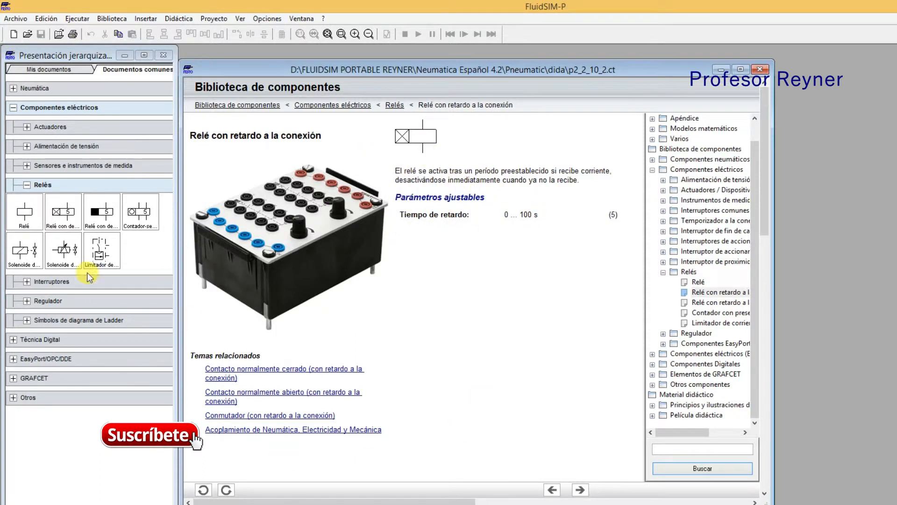
left_click(760, 69)
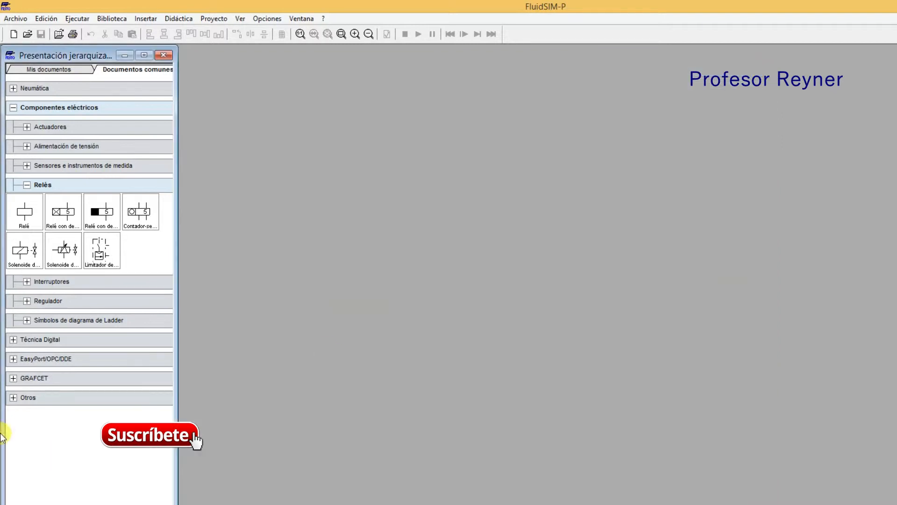
Create a new blank circuit and expand the Interruptores group of the component library
left_click(14, 34)
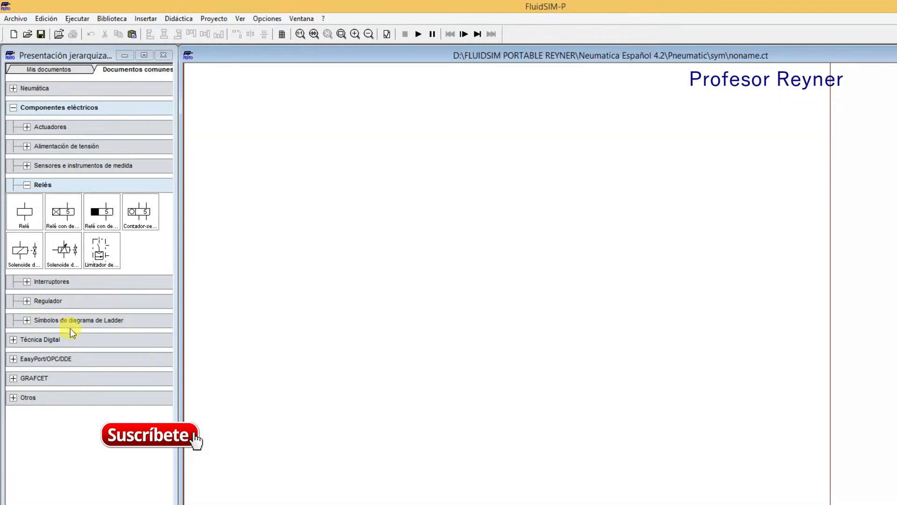
mouse_move(178, 223)
left_mouse_down()
mouse_move(191, 223)
mouse_move(176, 223)
left_mouse_up()
left_click(27, 281)
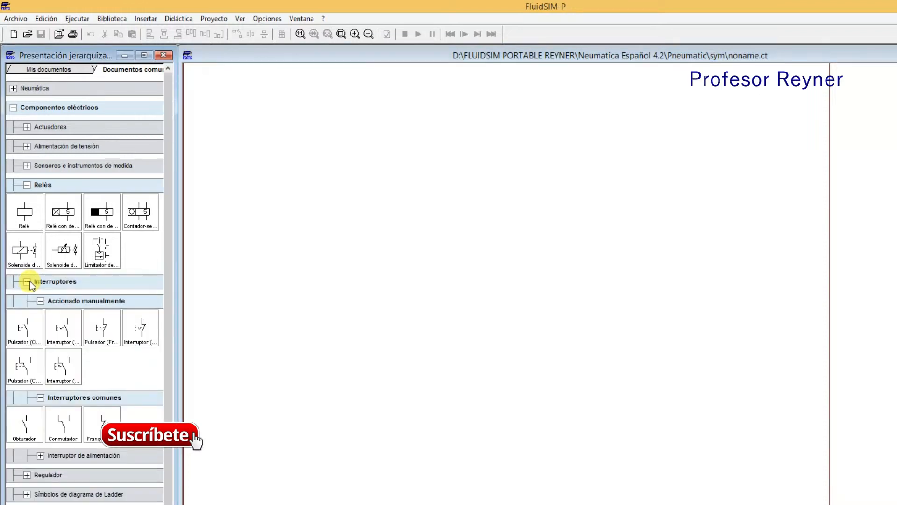
scroll(42, 374, "down", 1)
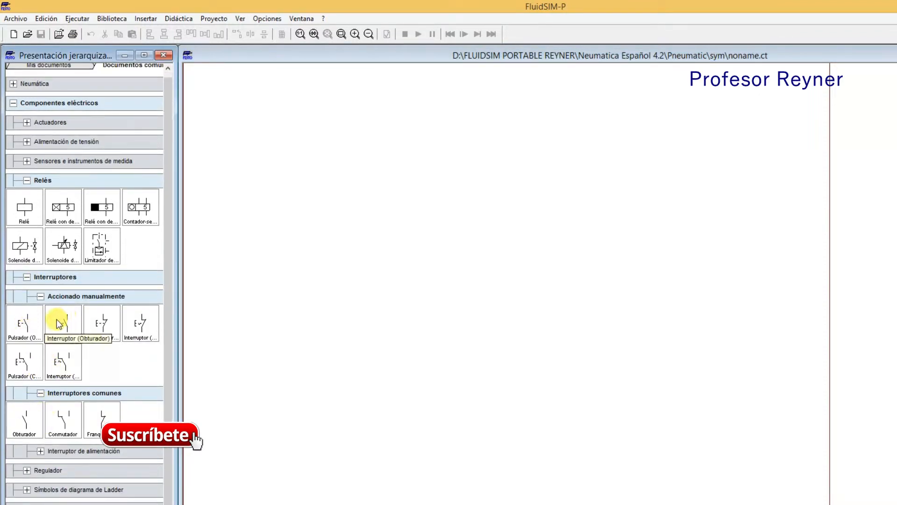
Place a plain relay, a relay with switch-off delay and a proportional valve solenoid in the circuit, one below another
left_click_drag(26, 208, 310, 171)
left_click_drag(104, 211, 345, 218)
left_click_drag(65, 243, 323, 271)
Add four manually operated contacts below the solenoid: normally open and normally closed pushbuttons, and normally closed and normally open latching switches
left_click(23, 322)
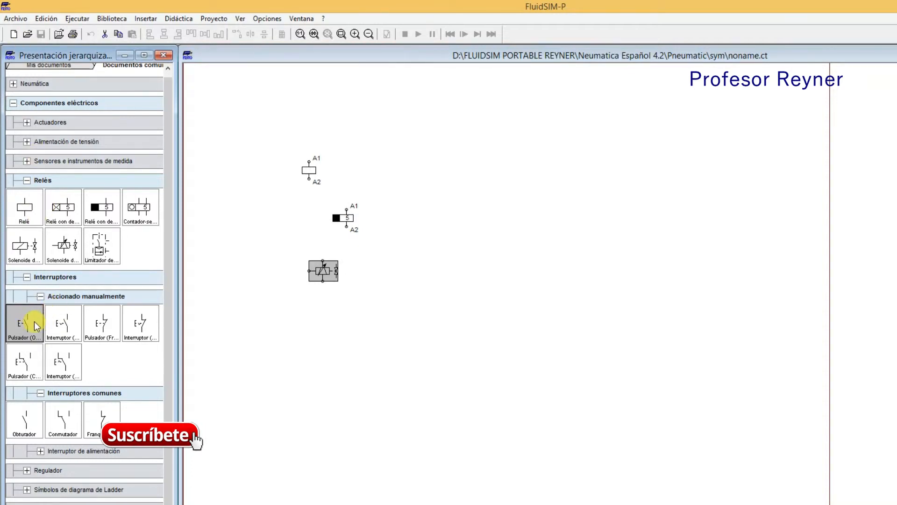
left_click_drag(27, 321, 367, 330)
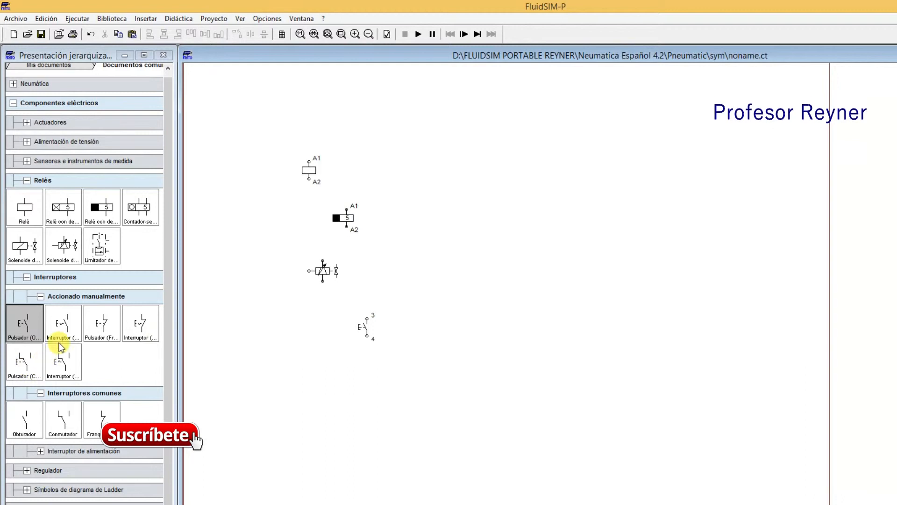
left_click_drag(108, 325, 355, 353)
left_click_drag(144, 333, 460, 354)
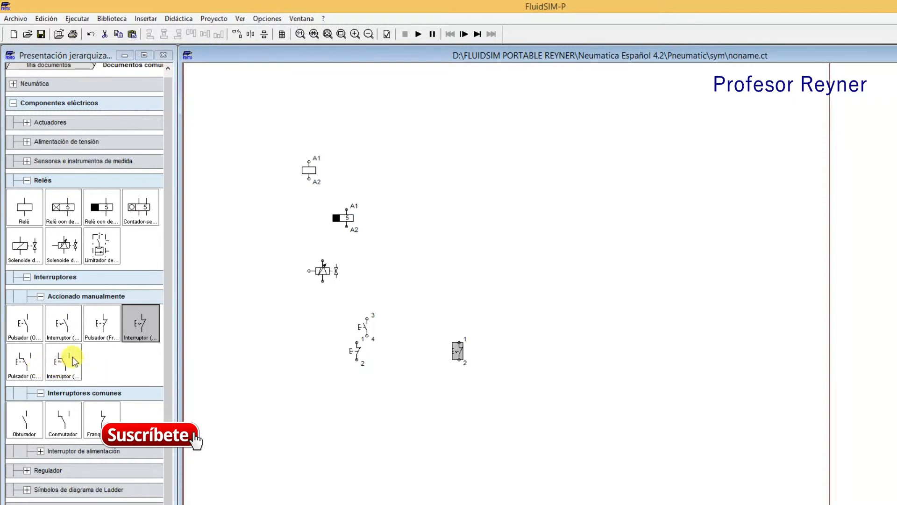
left_click_drag(62, 323, 457, 393)
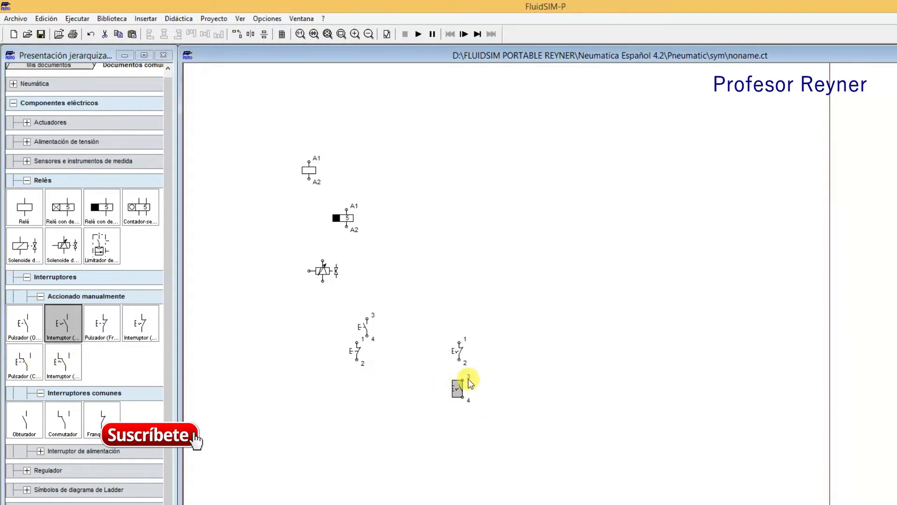
Consult the component description of the normally open latching switch placed in the circuit
double_click(457, 390)
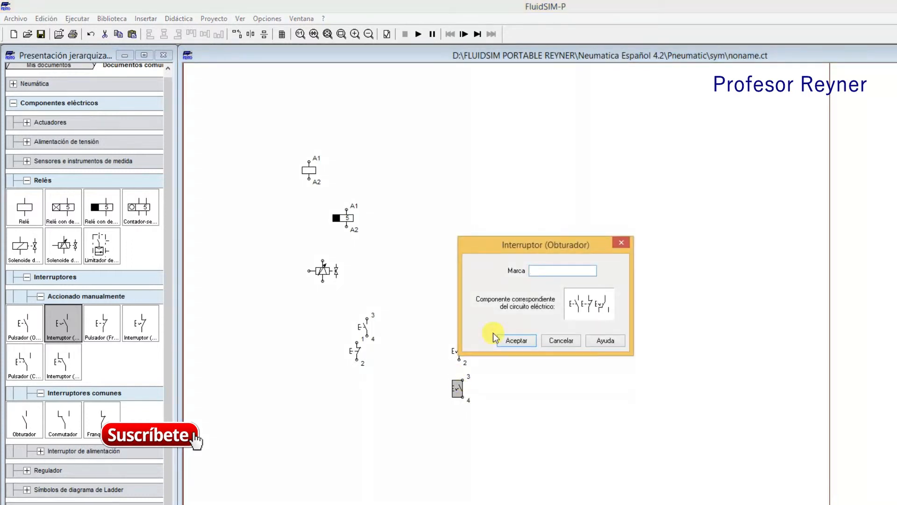
left_click(621, 242)
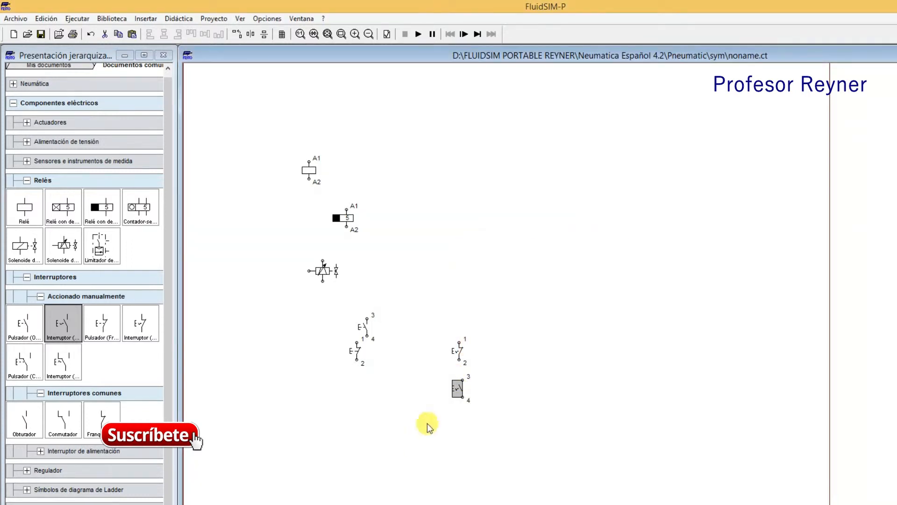
right_click(459, 392)
left_click(500, 504)
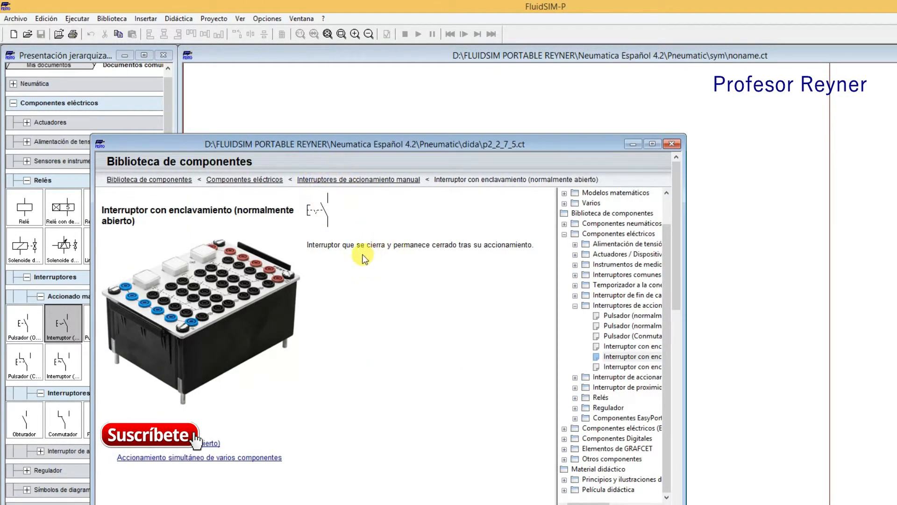
left_click(677, 142)
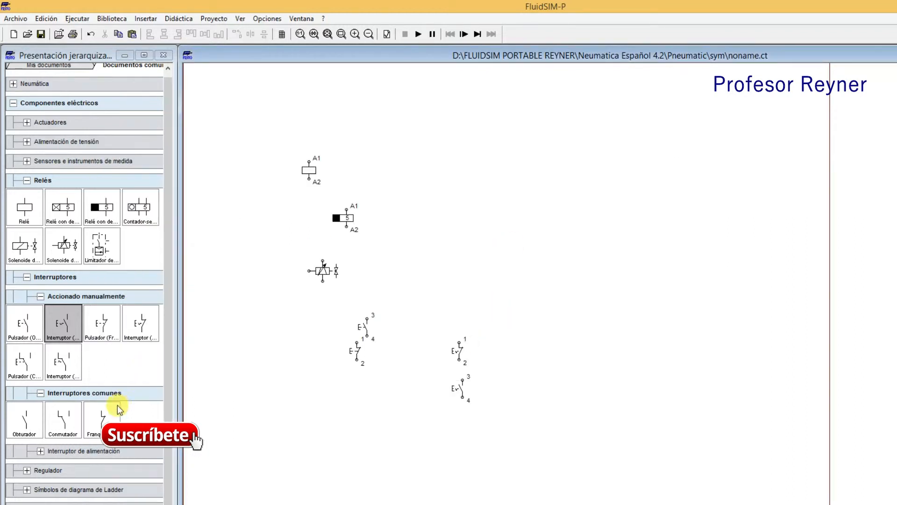
Place the common Obturador, Franqueador and Conmutador contacts near the pushbuttons in the circuit
left_click(26, 419)
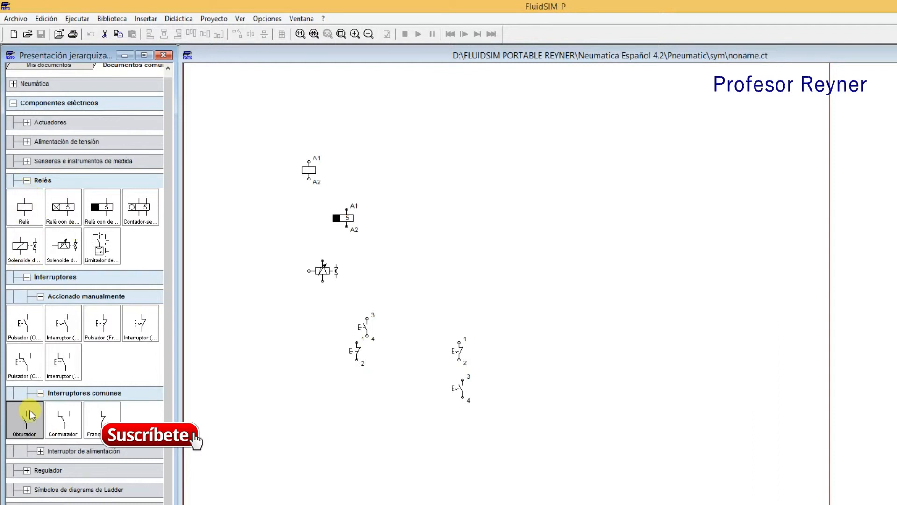
left_click_drag(23, 422, 304, 334)
left_click_drag(102, 421, 320, 378)
left_click_drag(61, 420, 398, 450)
left_click(430, 451)
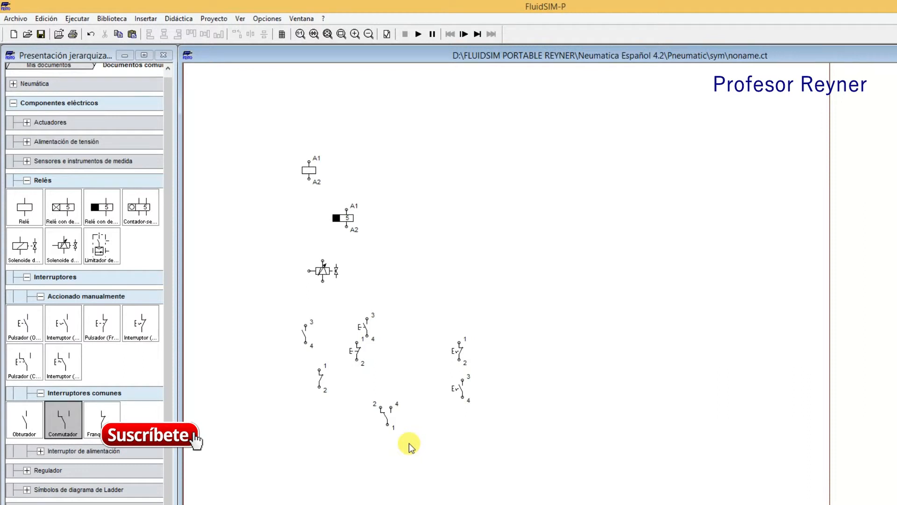
left_click_drag(487, 458, 276, 298)
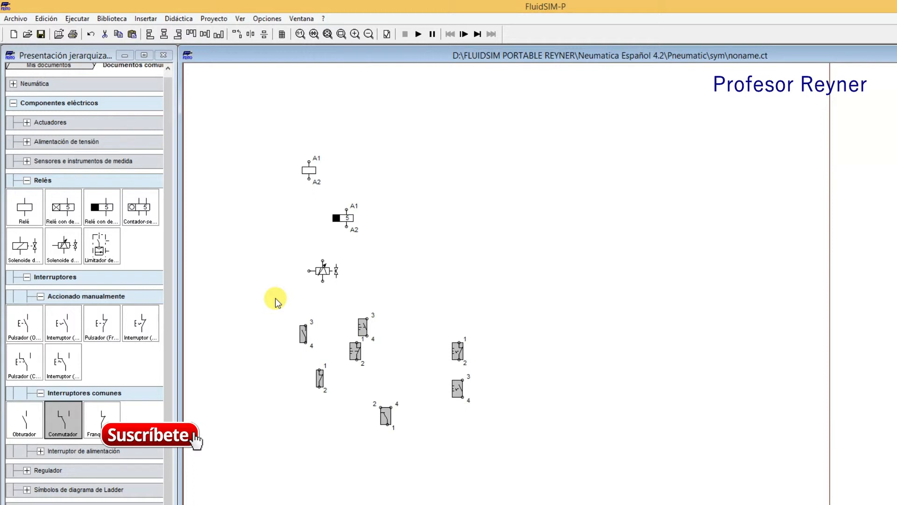
right_click(306, 334)
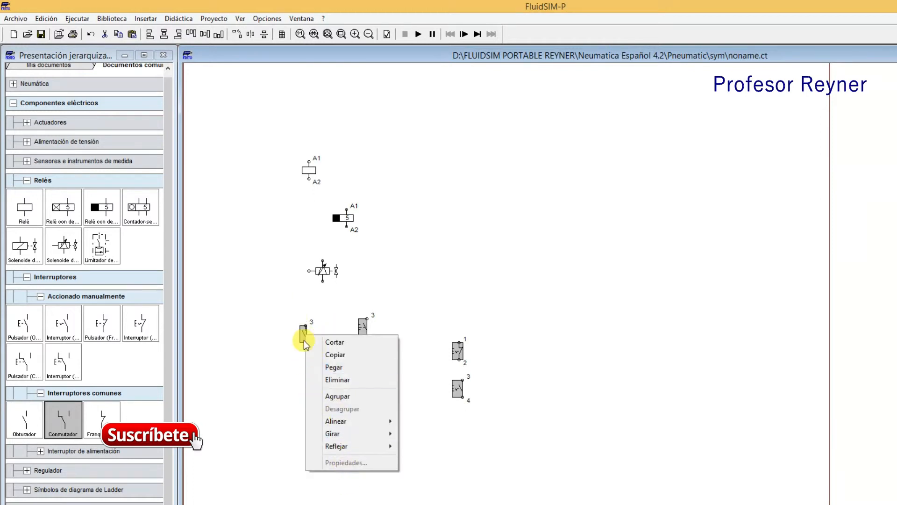
left_click(302, 333)
right_click(363, 326)
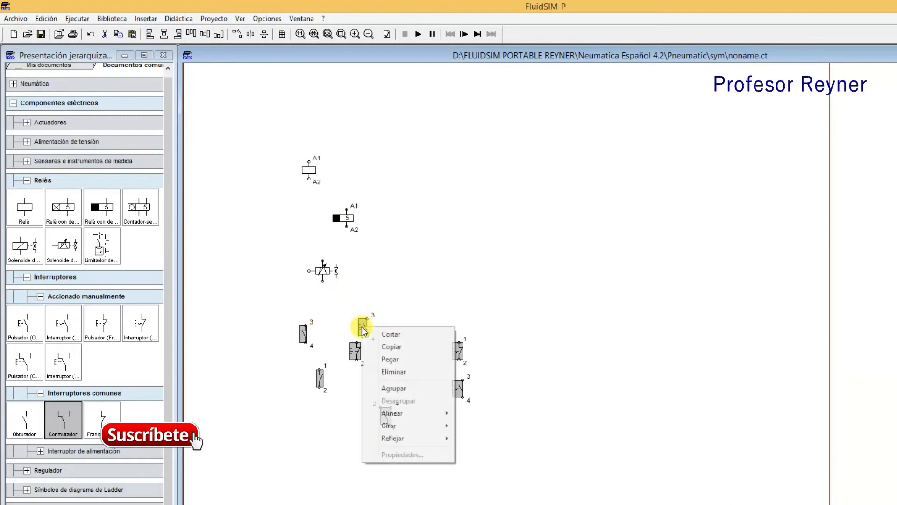
left_click(330, 367)
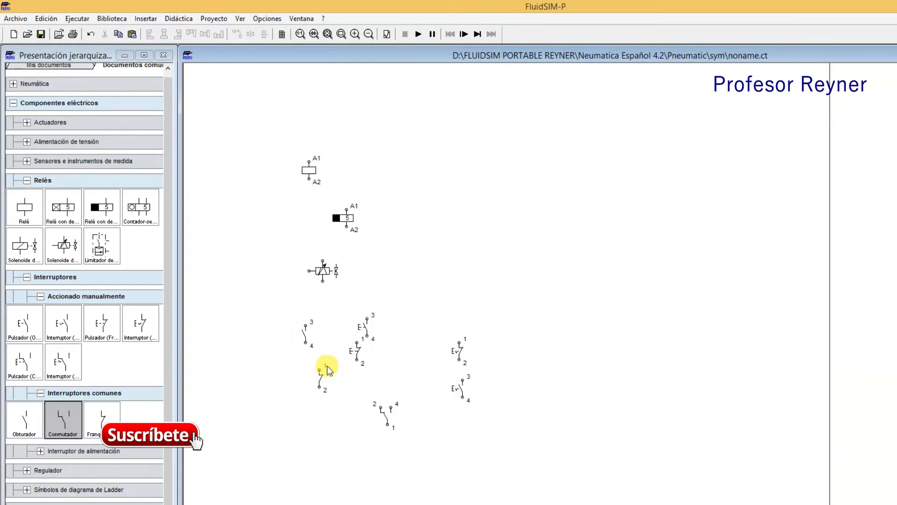
Consult the component description of the proportional valve solenoid in the circuit
left_click(321, 269)
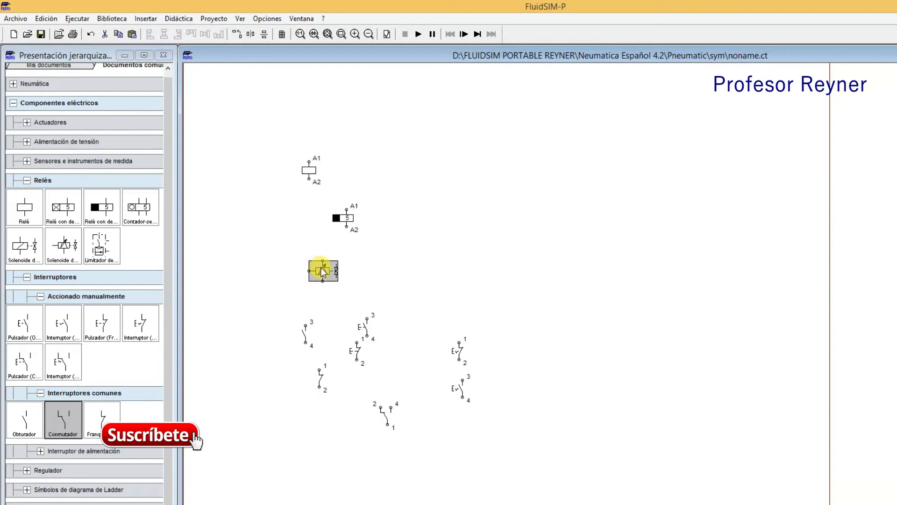
right_click(321, 268)
left_click(367, 411)
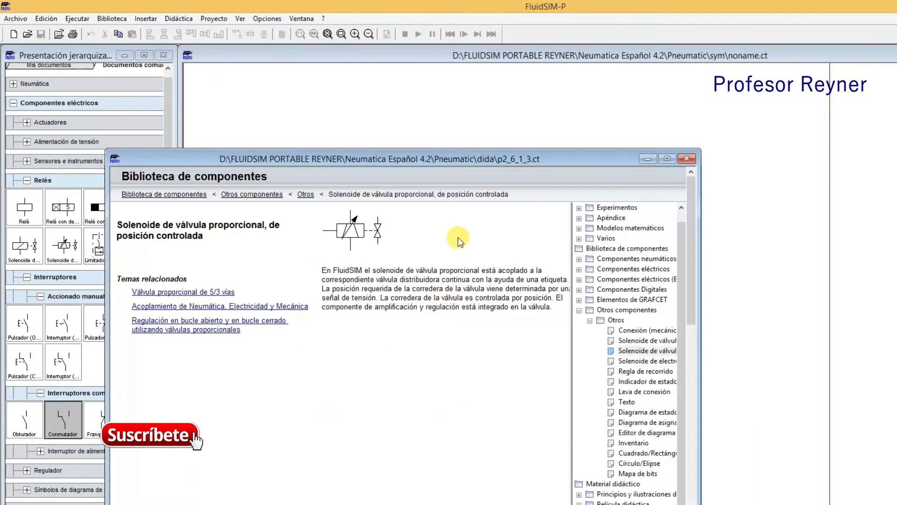
left_click(687, 158)
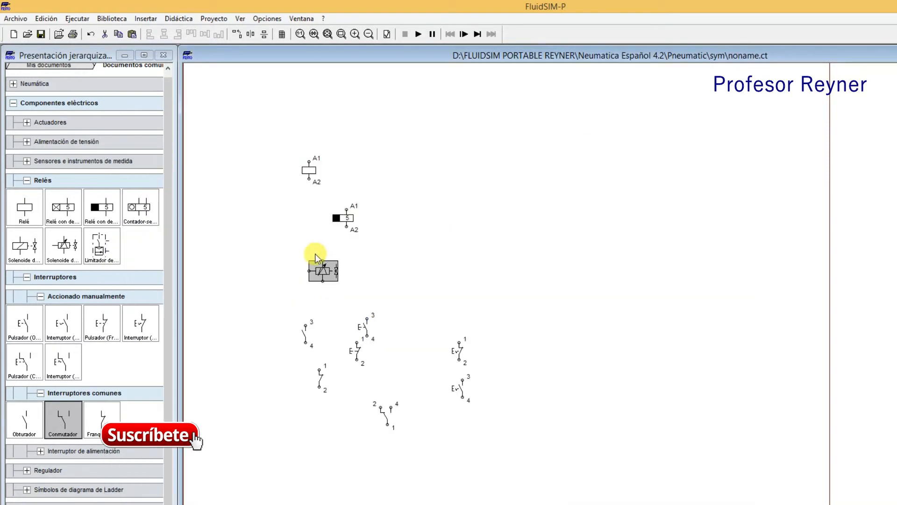
Expand the Interruptor de alimentación, Regulador and Símbolos de diagrama de Ladder groups and look through the electrical components
left_click(170, 299)
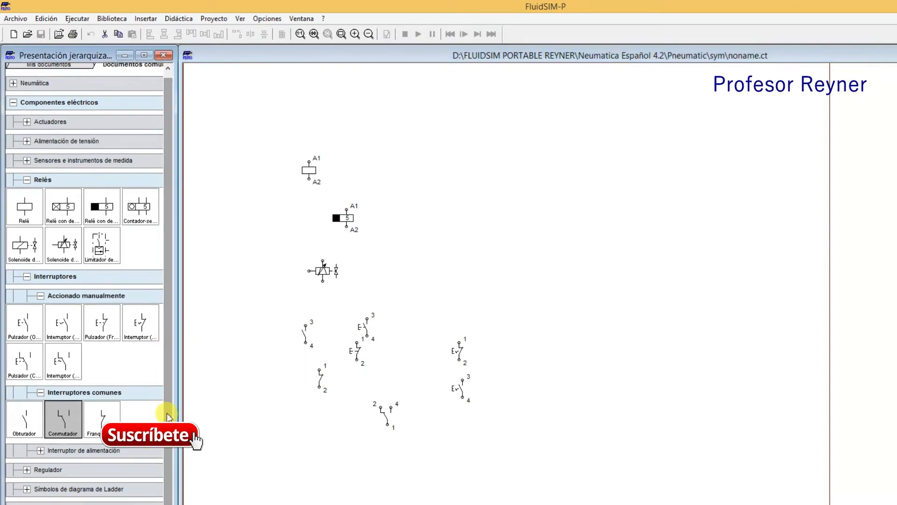
left_click(47, 450)
scroll(174, 367, "down", 2)
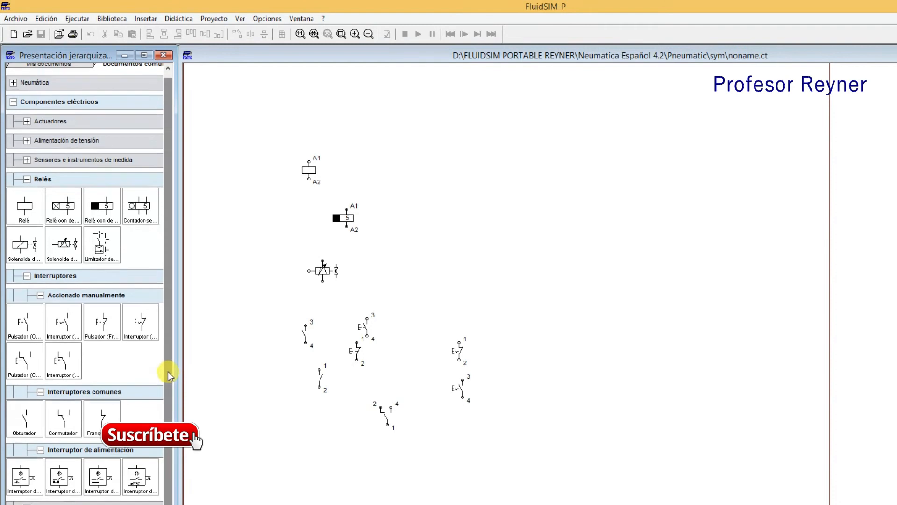
left_click(27, 469)
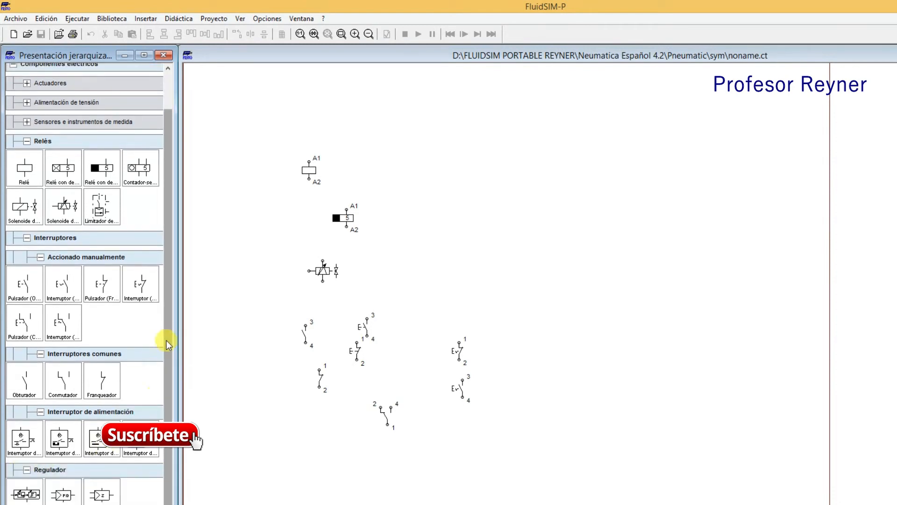
scroll(163, 365, "down", 2)
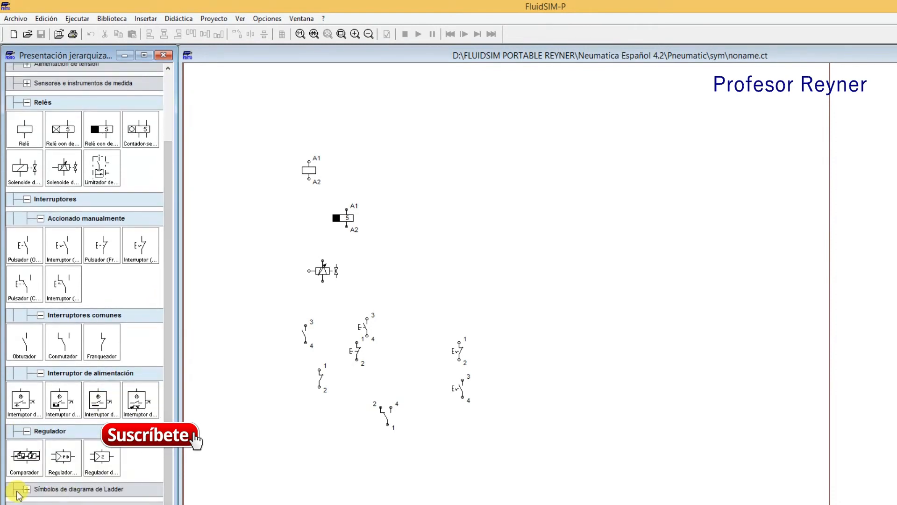
left_click(26, 489)
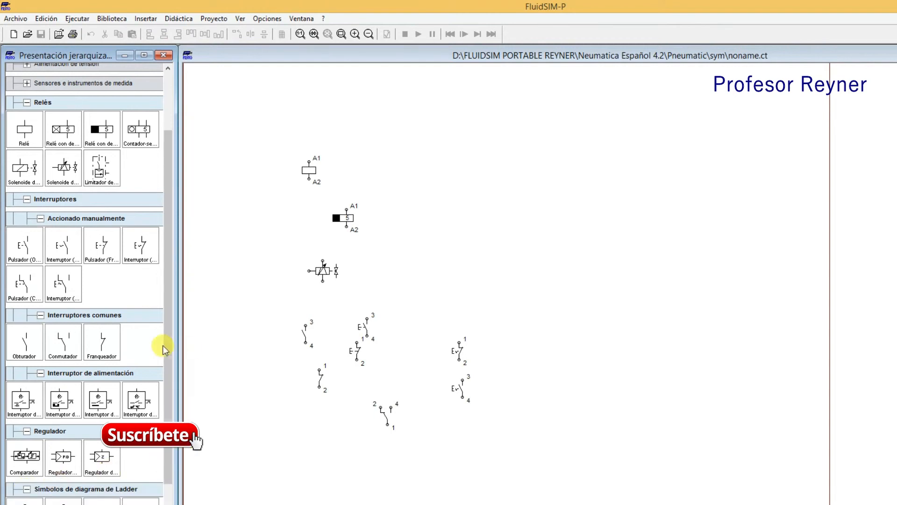
scroll(164, 346, "down", 5)
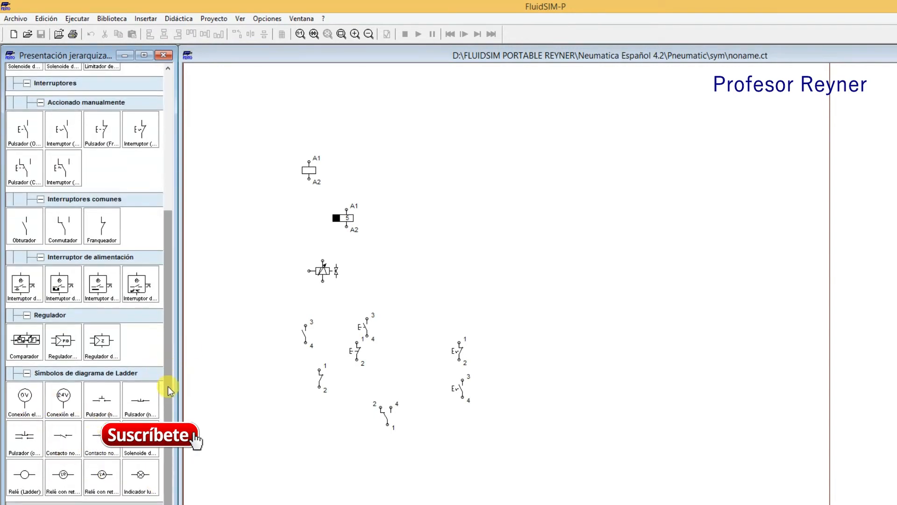
left_click_drag(170, 386, 192, 212)
left_click_drag(170, 254, 194, 224)
left_click_drag(172, 255, 172, 455)
left_click_drag(171, 407, 183, 262)
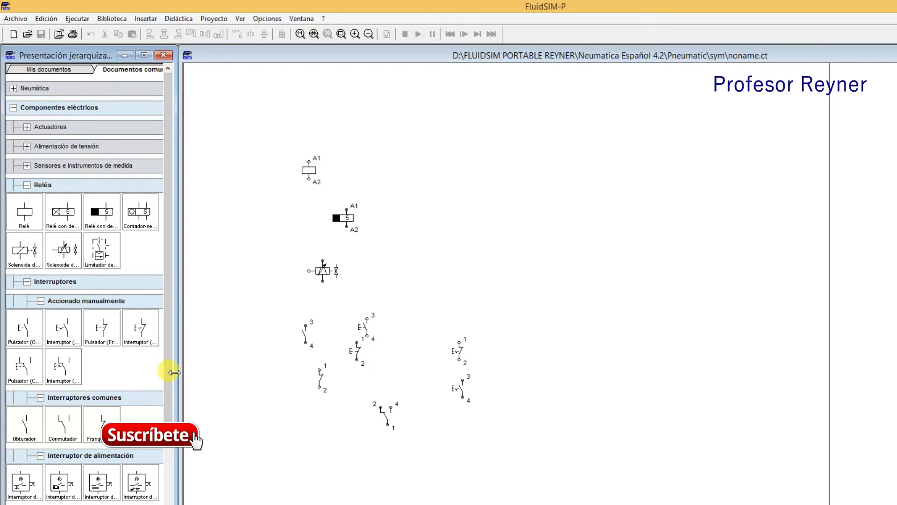
mouse_move(173, 376)
left_mouse_down()
mouse_move(168, 504)
mouse_move(200, 311)
left_mouse_up()
Select all the components placed in the circuit
mouse_move(259, 119)
left_mouse_down()
mouse_move(532, 488)
mouse_move(646, 497)
left_mouse_up()
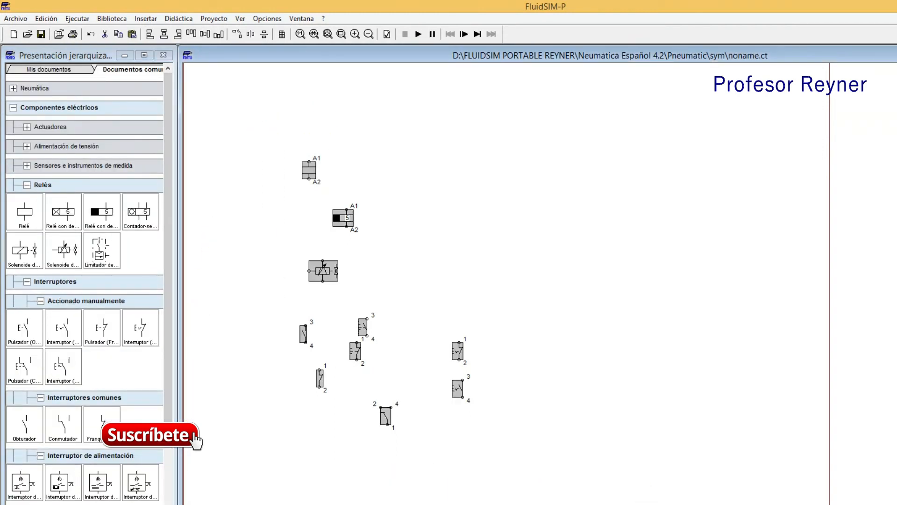